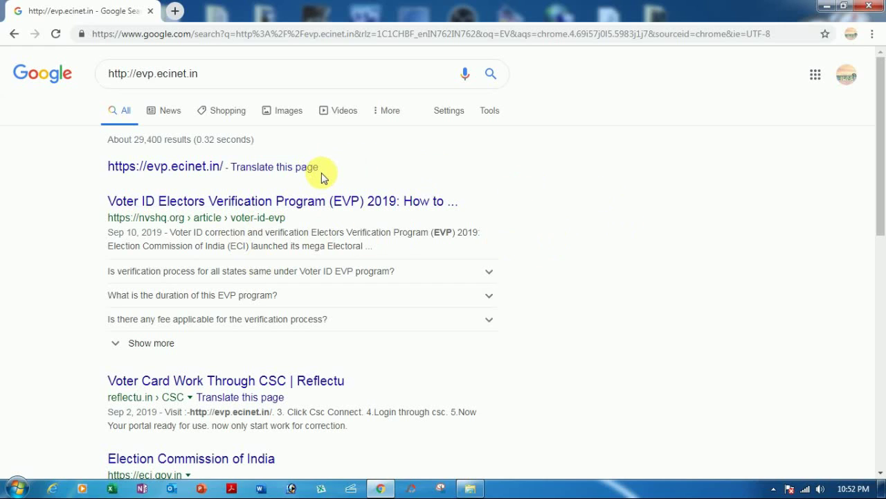
Step: Open the NVSHQ article 'Voter ID Electors Verification Program (EVP) 2019' and a new blank tab beside it
{"action": "left_click", "coordinate": [201, 202]}
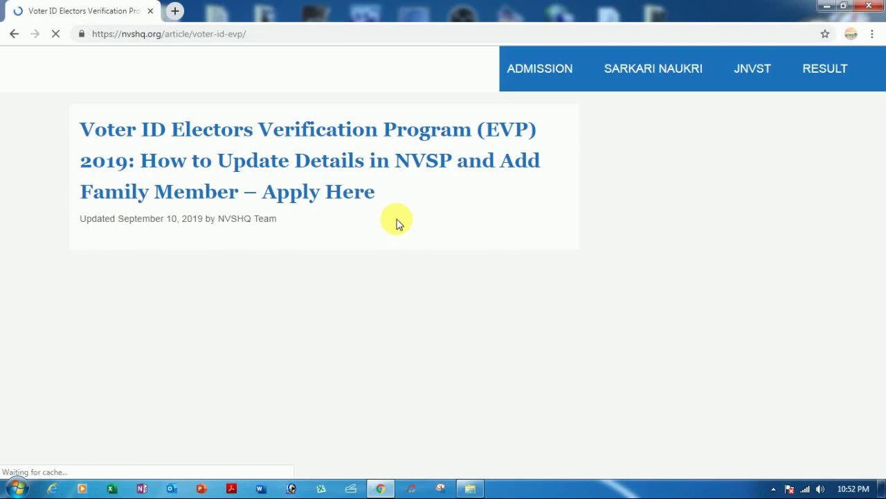
{"action": "left_click", "coordinate": [175, 11]}
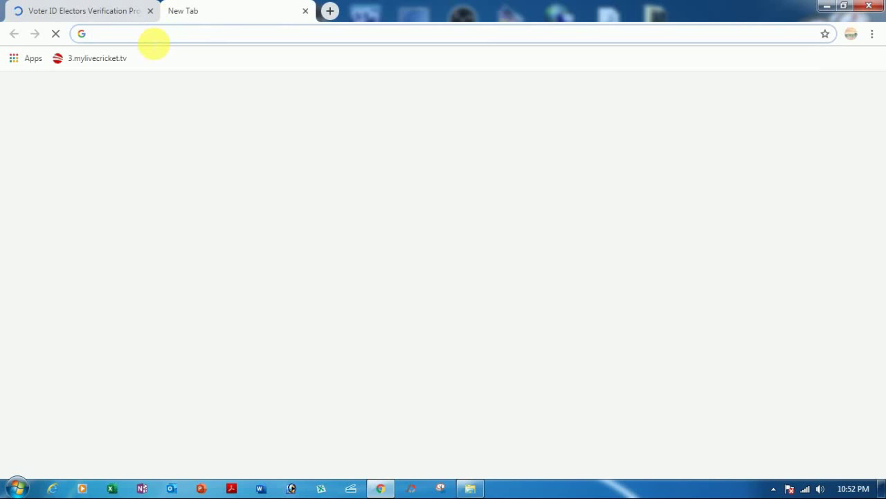
Step: Search for 'voter id verification', close the EVP article tab, and open the National Voters' Service Portal result
{"action": "type", "text": "VOTER"}
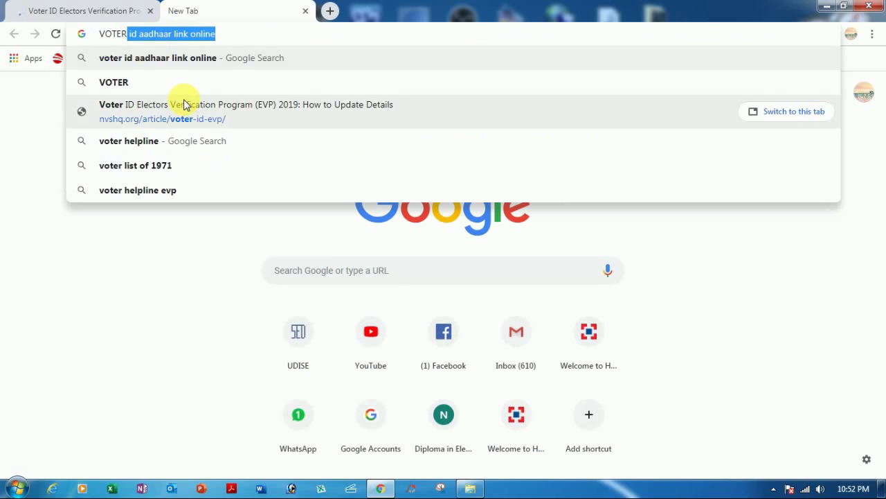
{"action": "type", "text": "ID"}
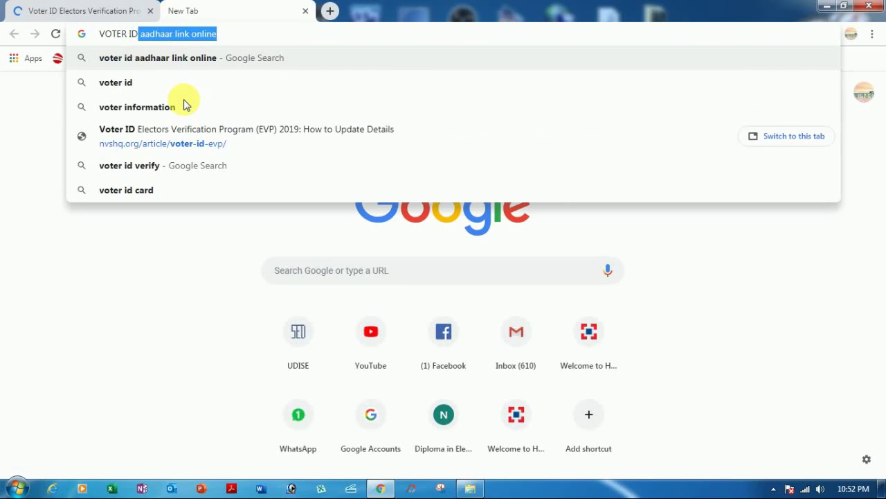
{"action": "type", "text": " V"}
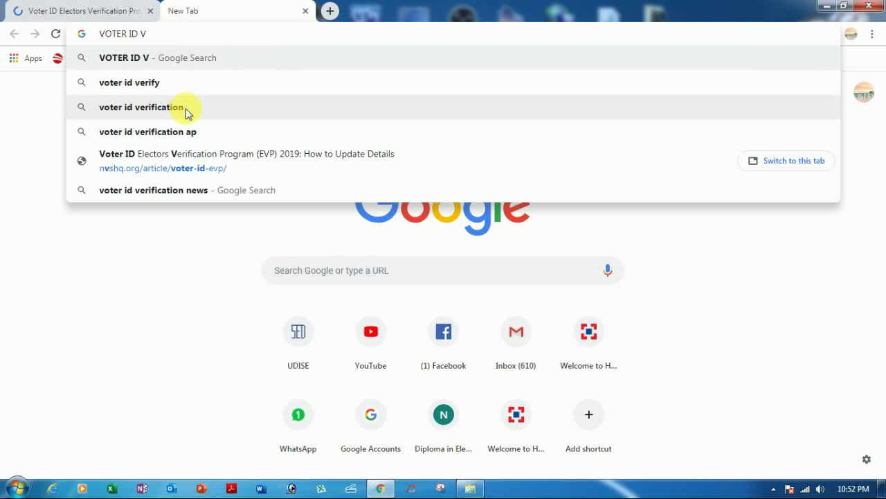
{"action": "left_click", "coordinate": [185, 106]}
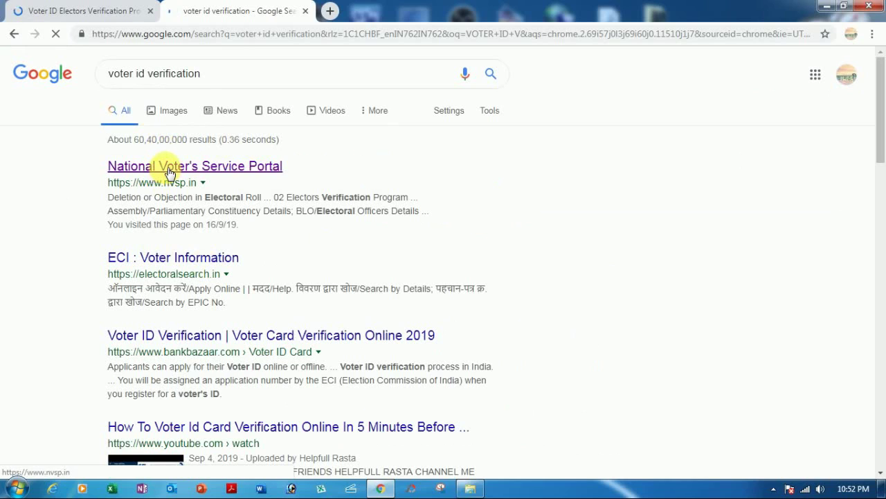
{"action": "left_click", "coordinate": [170, 172]}
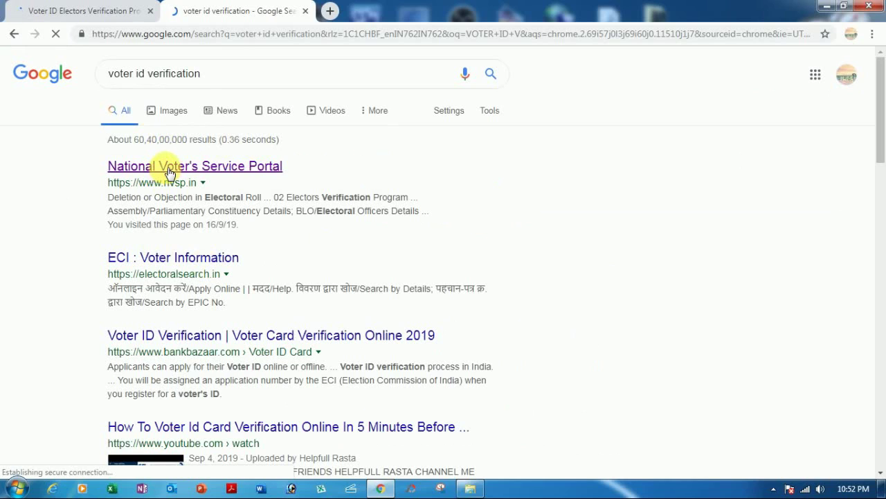
{"action": "left_click", "coordinate": [151, 12]}
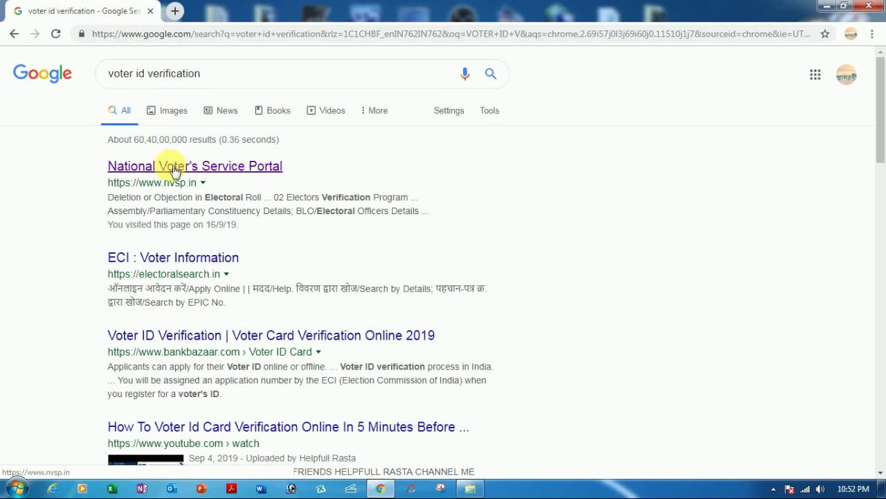
{"action": "left_click", "coordinate": [173, 171]}
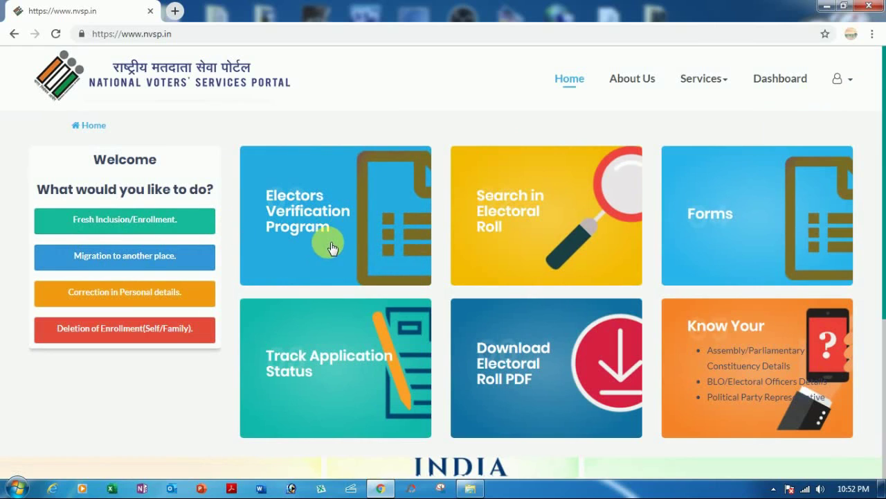
Step: Open the Electors Verification Program home from the portal's EVP tile
{"action": "left_click", "coordinate": [306, 219]}
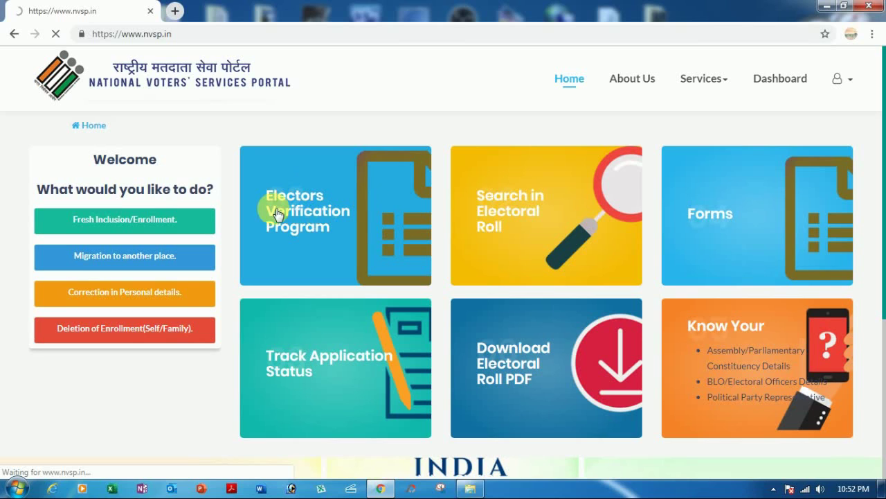
{"action": "left_click", "coordinate": [849, 82]}
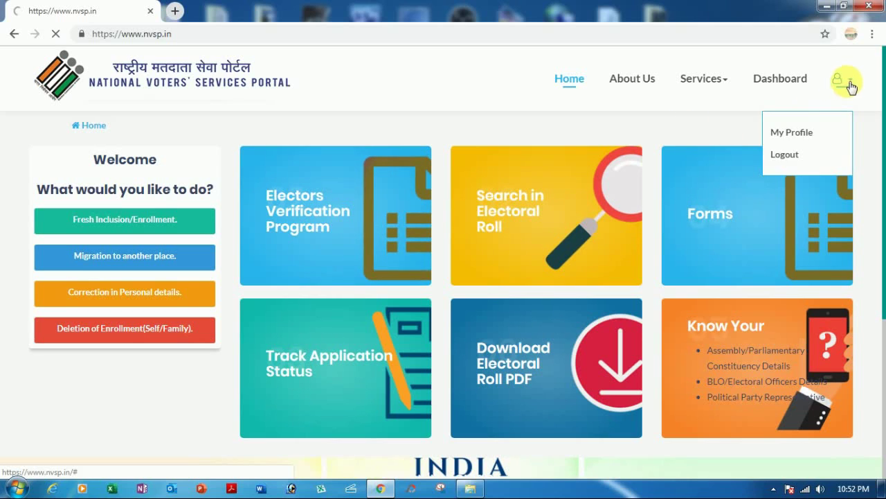
{"action": "left_click", "coordinate": [793, 158]}
{"action": "left_click", "coordinate": [242, 187]}
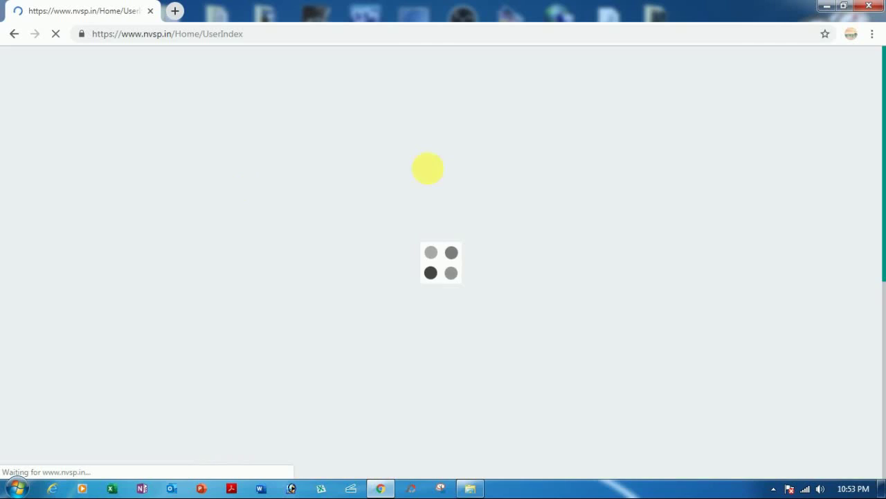
Step: Log out from the account menu and start self-details verification, landing on the login page
{"action": "left_click", "coordinate": [840, 79]}
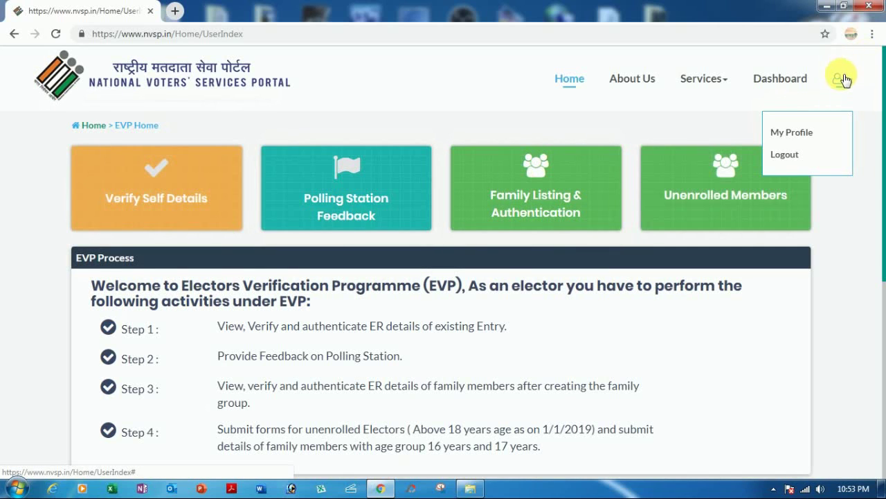
{"action": "left_click", "coordinate": [784, 154]}
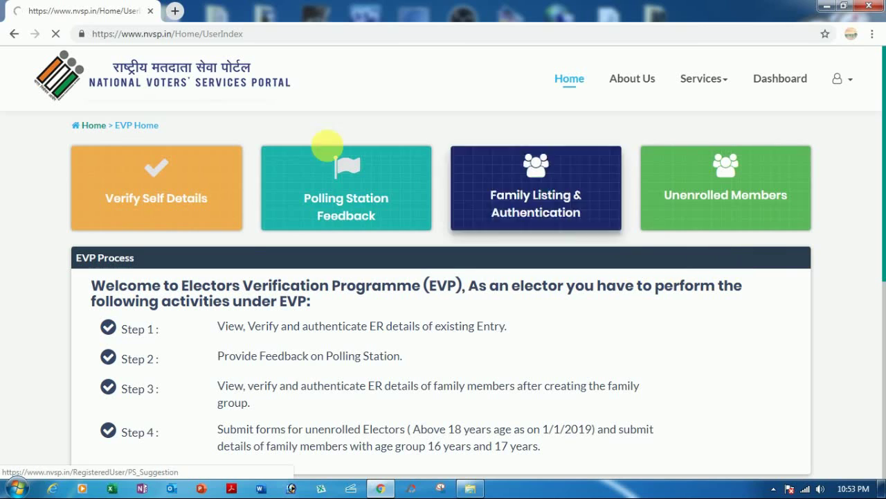
{"action": "left_click", "coordinate": [228, 153]}
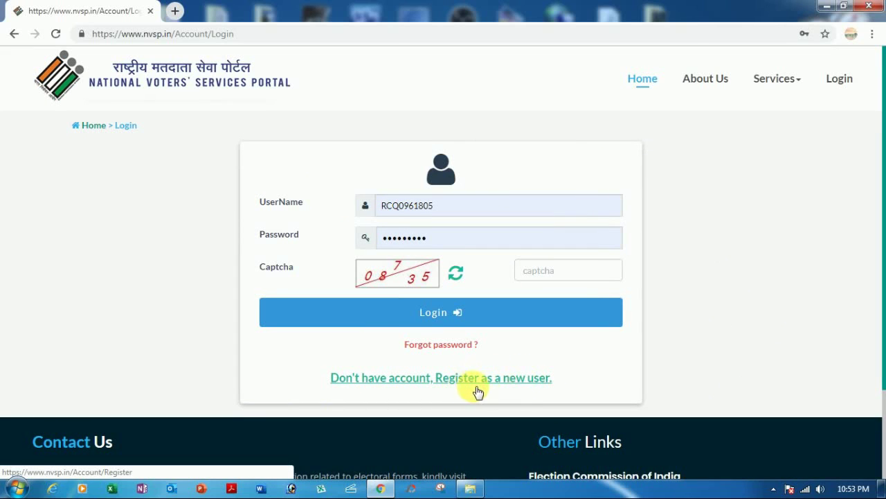
Step: Open the new-user registration form and look over its fields
{"action": "left_click", "coordinate": [510, 380]}
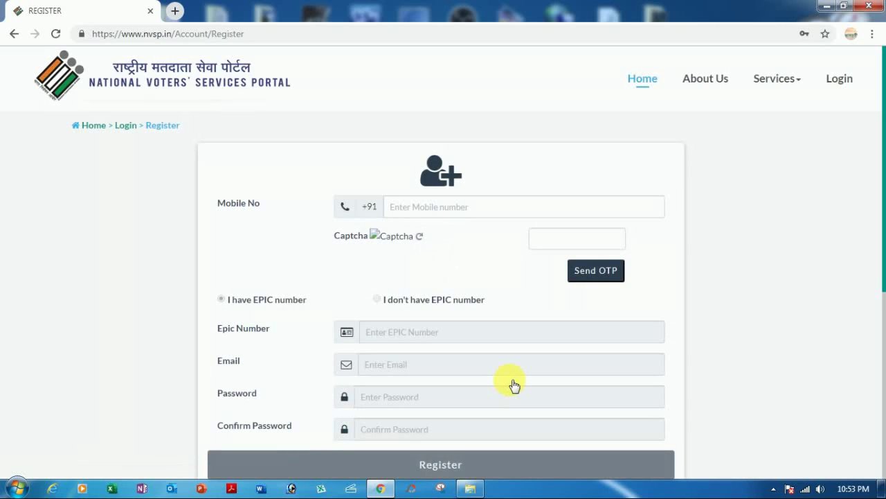
{"action": "scroll", "coordinate": [242, 234], "scroll_direction": "down", "scroll_amount": 1}
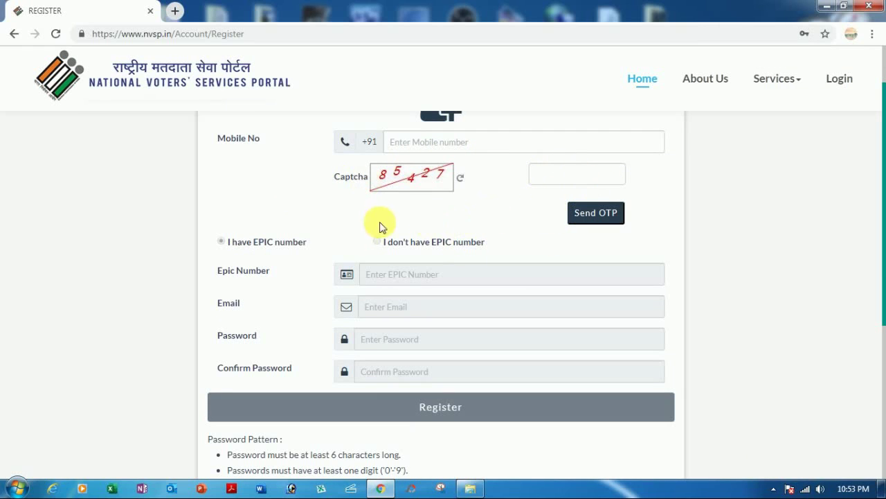
{"action": "scroll", "coordinate": [252, 256], "scroll_direction": "down", "scroll_amount": 1}
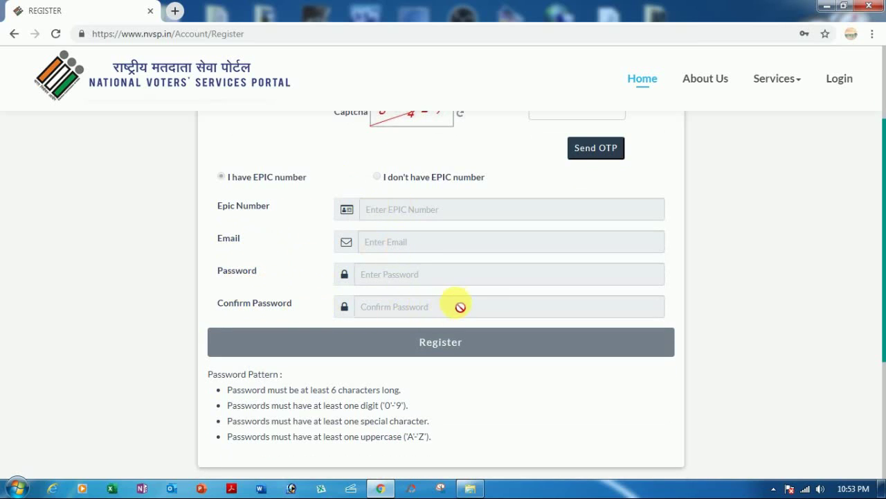
{"action": "scroll", "coordinate": [386, 293], "scroll_direction": "down", "scroll_amount": 1}
{"action": "scroll", "coordinate": [390, 294], "scroll_direction": "up", "scroll_amount": 3}
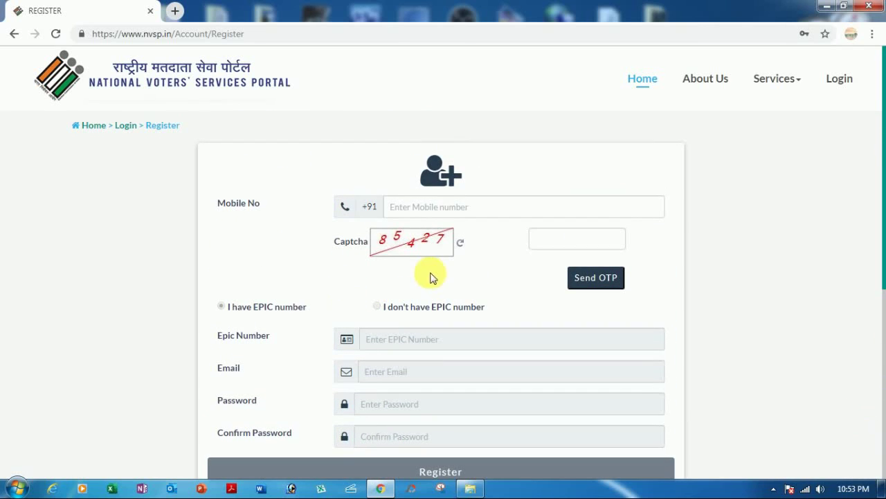
{"action": "scroll", "coordinate": [415, 305], "scroll_direction": "down", "scroll_amount": 2}
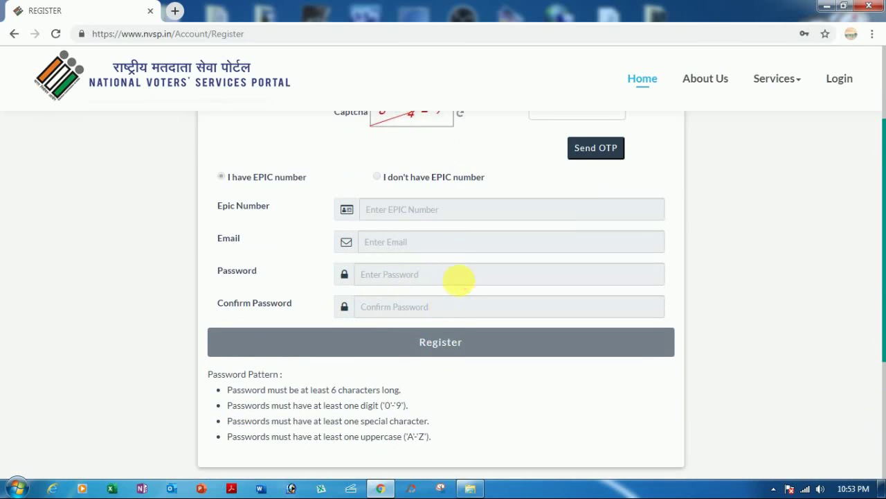
{"action": "scroll", "coordinate": [459, 280], "scroll_direction": "up", "scroll_amount": 2}
Step: Enter the mobile number and captcha and request an OTP, finding the number already registered
{"action": "left_click", "coordinate": [396, 207]}
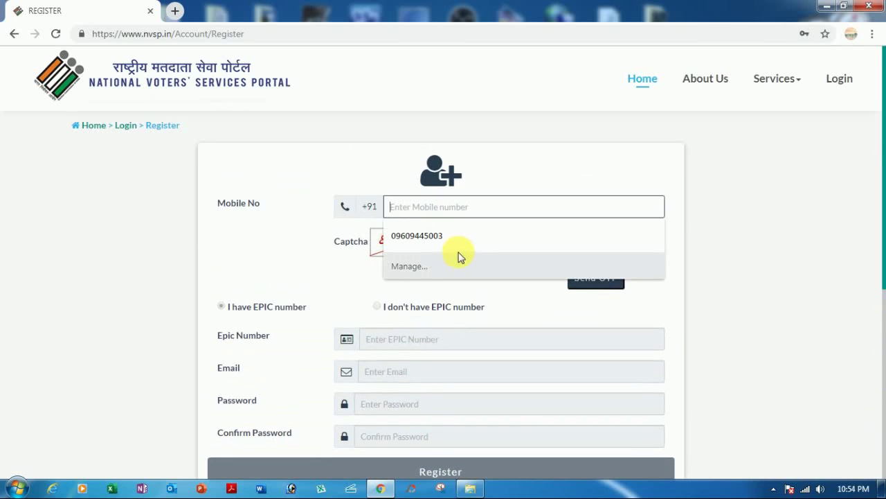
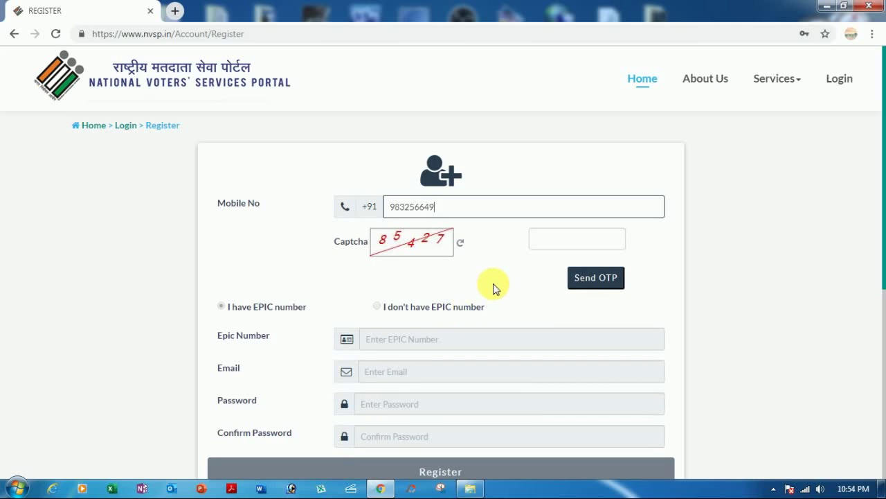
{"action": "left_click", "coordinate": [563, 240]}
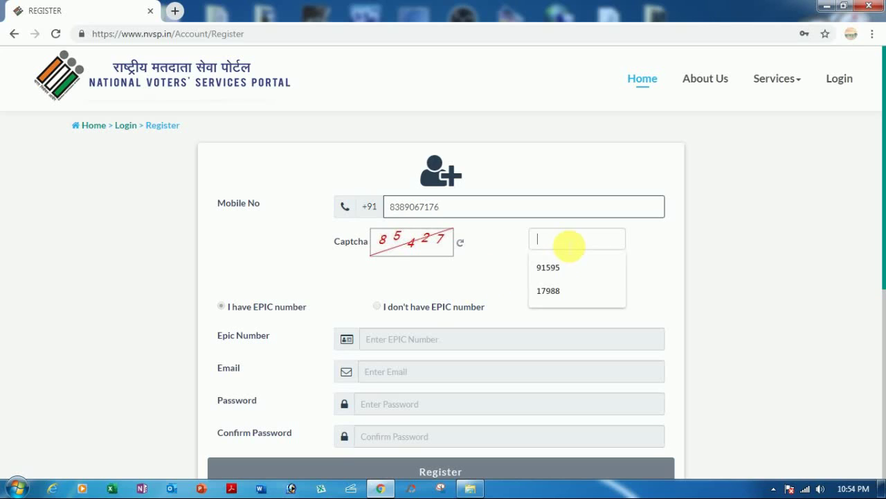
{"action": "type", "text": "85427"}
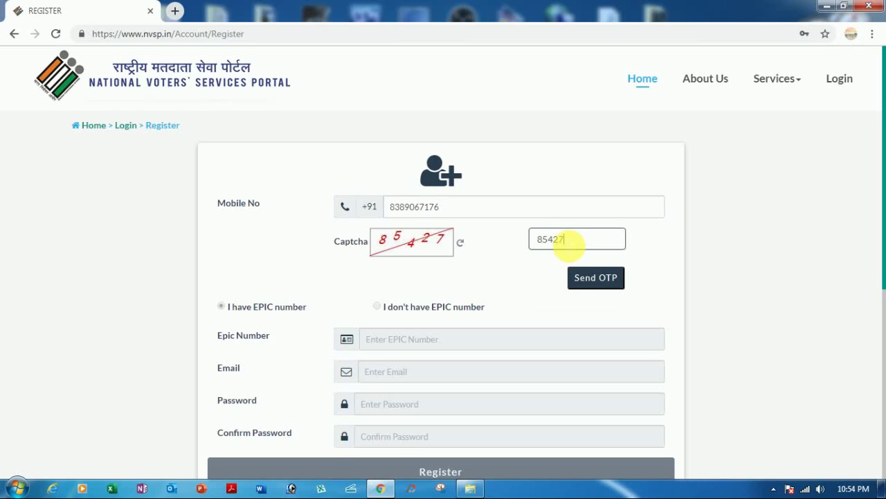
{"action": "left_click", "coordinate": [588, 281]}
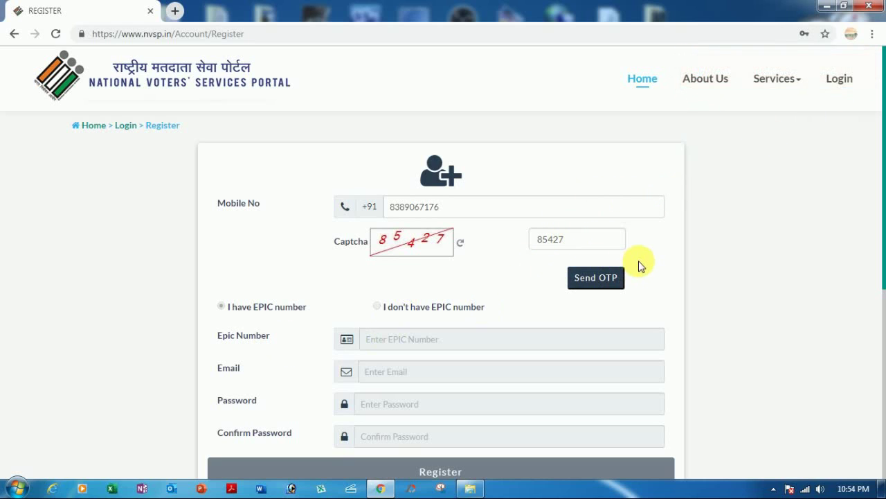
{"action": "scroll", "coordinate": [316, 267], "scroll_direction": "down", "scroll_amount": 1}
{"action": "scroll", "coordinate": [419, 235], "scroll_direction": "down", "scroll_amount": 1}
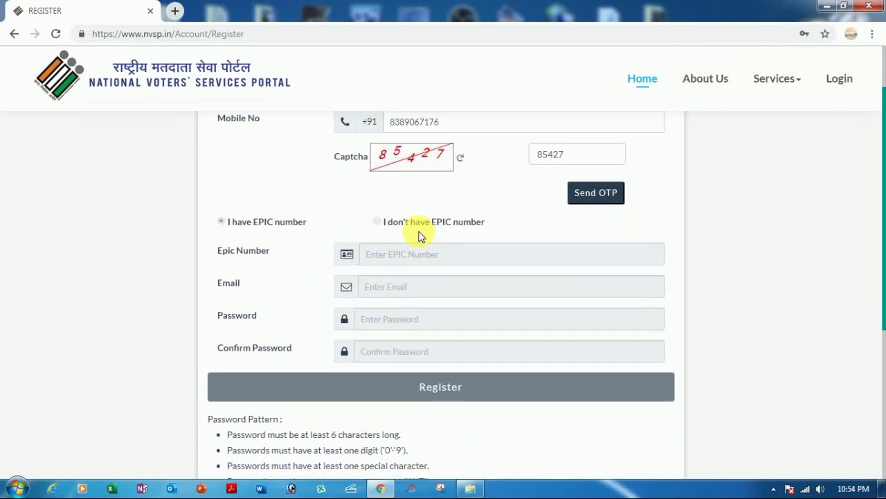
{"action": "scroll", "coordinate": [560, 277], "scroll_direction": "down", "scroll_amount": 4}
{"action": "scroll", "coordinate": [570, 273], "scroll_direction": "up", "scroll_amount": 5}
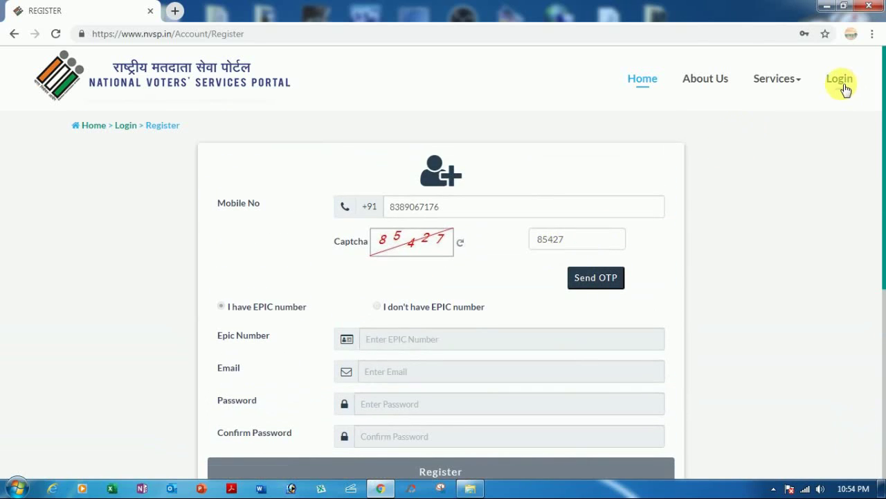
Step: Sign in from the Login page with the saved credentials and a refreshed captcha answer
{"action": "left_click", "coordinate": [841, 82]}
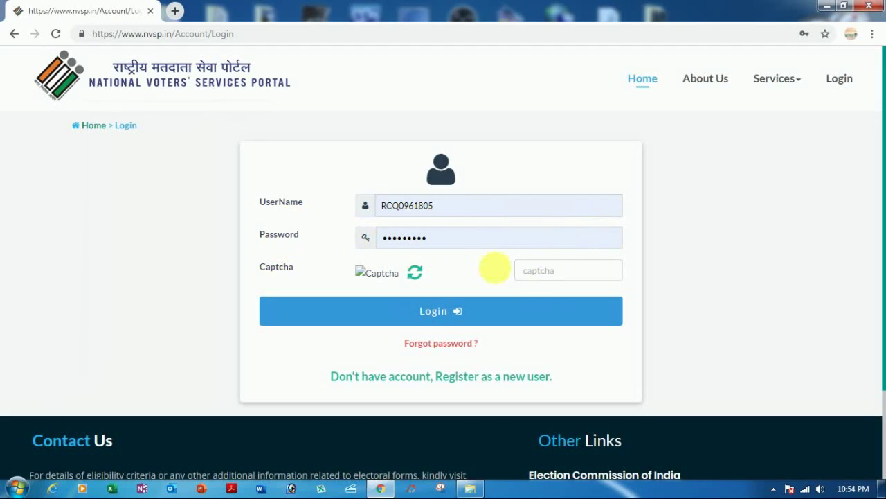
{"action": "left_click", "coordinate": [415, 272]}
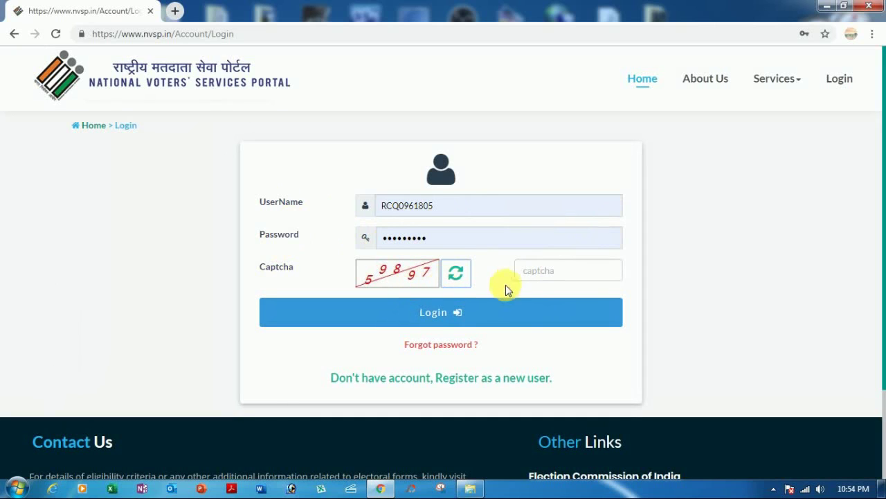
{"action": "left_click", "coordinate": [540, 272]}
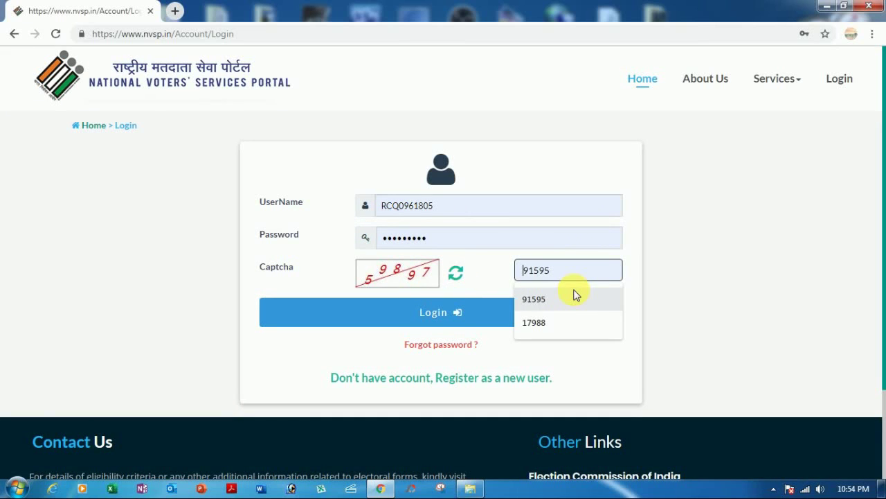
{"action": "type", "text": "59897"}
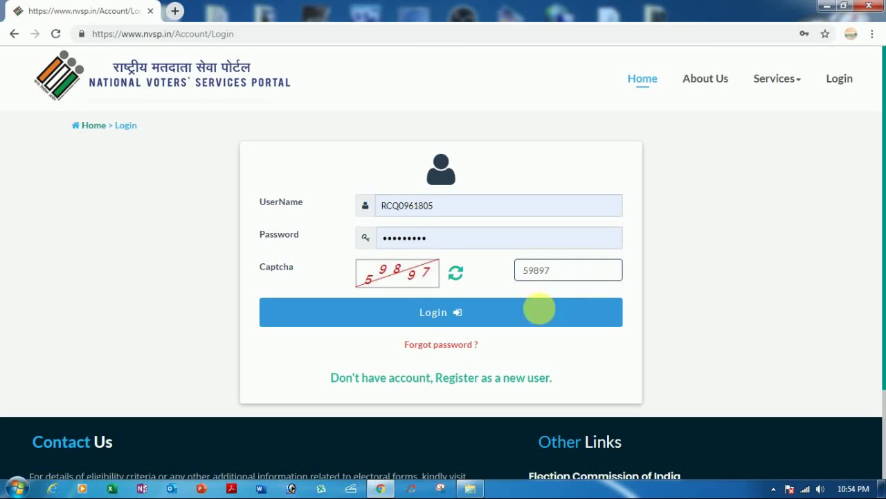
{"action": "left_click", "coordinate": [445, 316]}
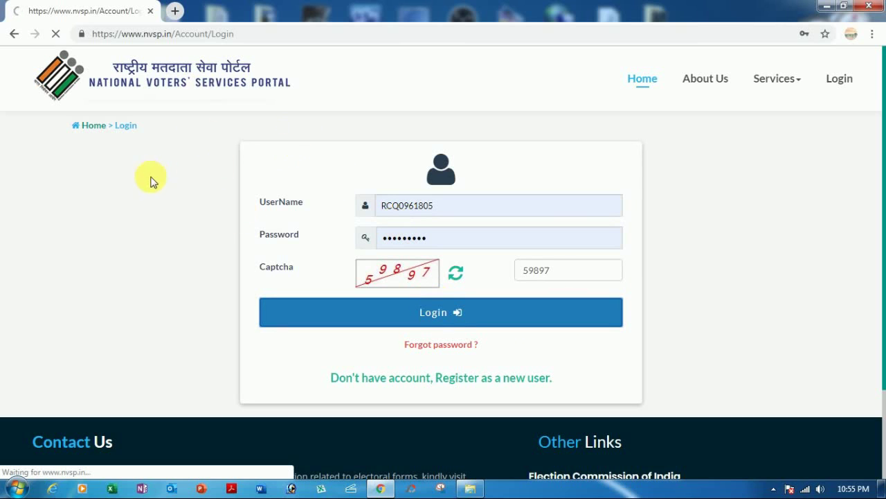
Step: Scroll over the signed-in home page to review the Dashboard and service tiles like Forms
{"action": "scroll", "coordinate": [284, 175], "scroll_direction": "down", "scroll_amount": 2}
{"action": "scroll", "coordinate": [283, 174], "scroll_direction": "up", "scroll_amount": 2}
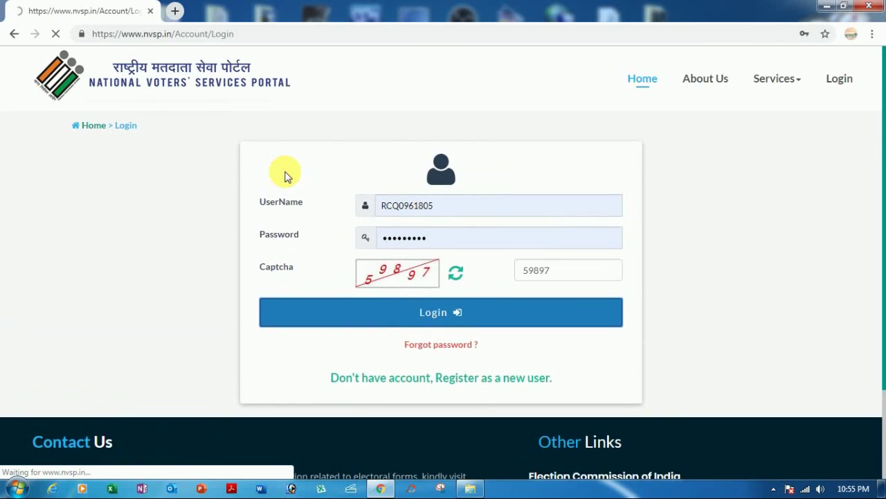
{"action": "scroll", "coordinate": [287, 175], "scroll_direction": "down", "scroll_amount": 2}
{"action": "scroll", "coordinate": [285, 174], "scroll_direction": "up", "scroll_amount": 2}
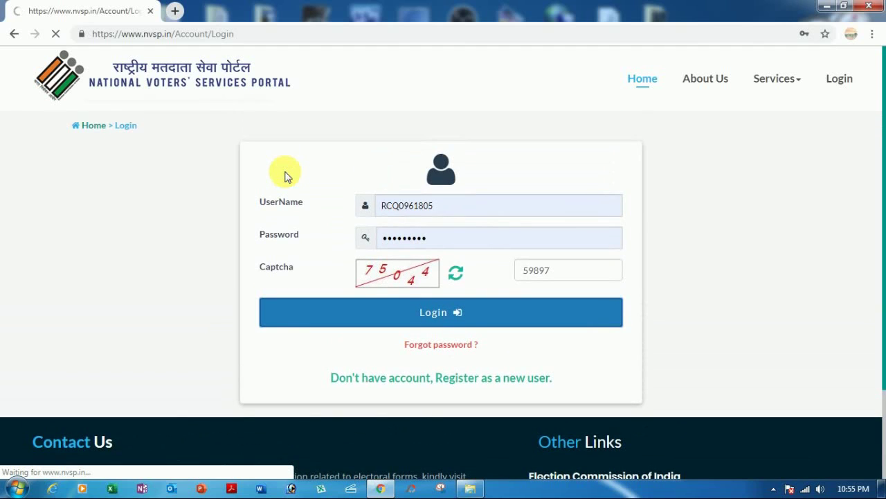
{"action": "scroll", "coordinate": [173, 210], "scroll_direction": "down", "scroll_amount": 2}
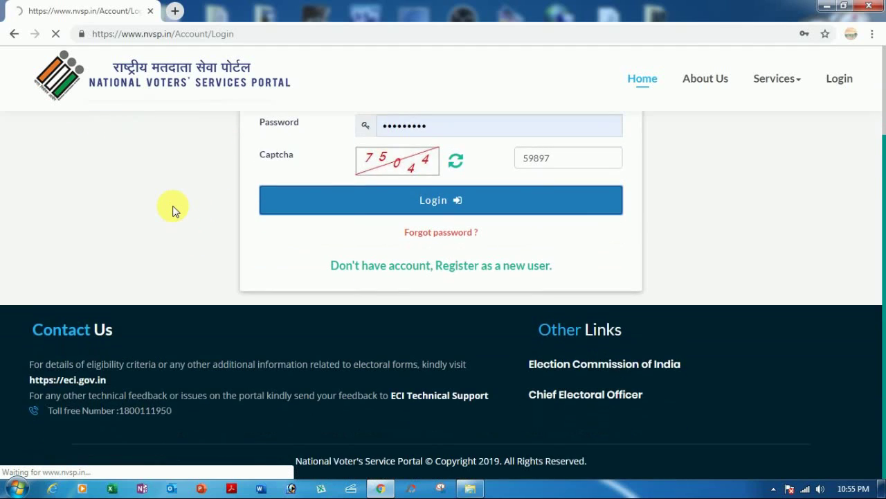
{"action": "scroll", "coordinate": [173, 209], "scroll_direction": "up", "scroll_amount": 2}
{"action": "scroll", "coordinate": [173, 210], "scroll_direction": "down", "scroll_amount": 2}
{"action": "scroll", "coordinate": [173, 210], "scroll_direction": "up", "scroll_amount": 2}
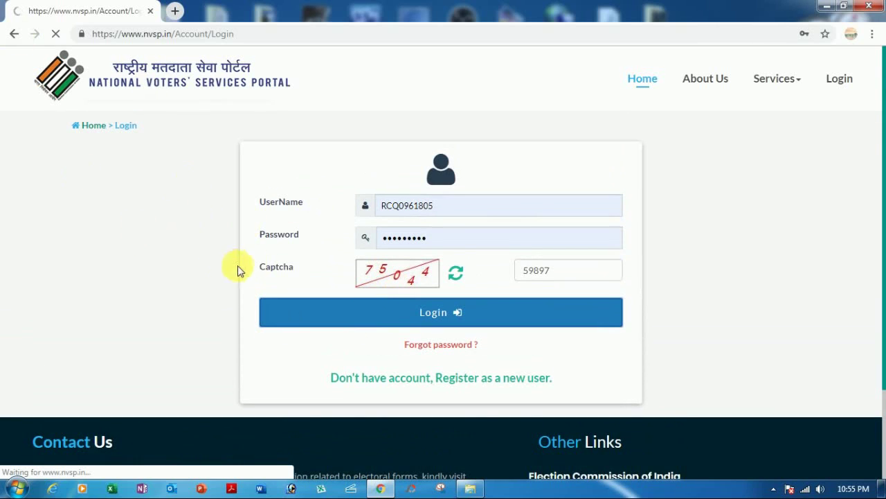
{"action": "scroll", "coordinate": [603, 252], "scroll_direction": "down", "scroll_amount": 2}
{"action": "scroll", "coordinate": [601, 253], "scroll_direction": "up", "scroll_amount": 2}
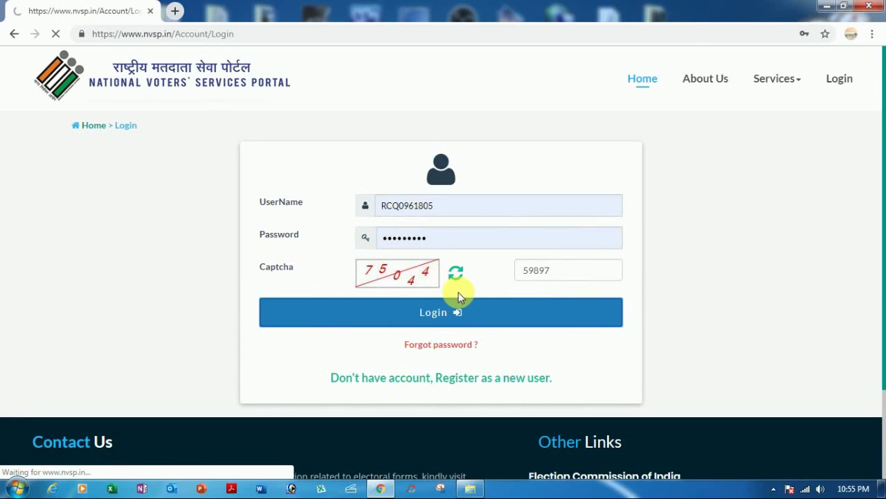
{"action": "scroll", "coordinate": [460, 293], "scroll_direction": "down", "scroll_amount": 2}
{"action": "scroll", "coordinate": [459, 293], "scroll_direction": "up", "scroll_amount": 2}
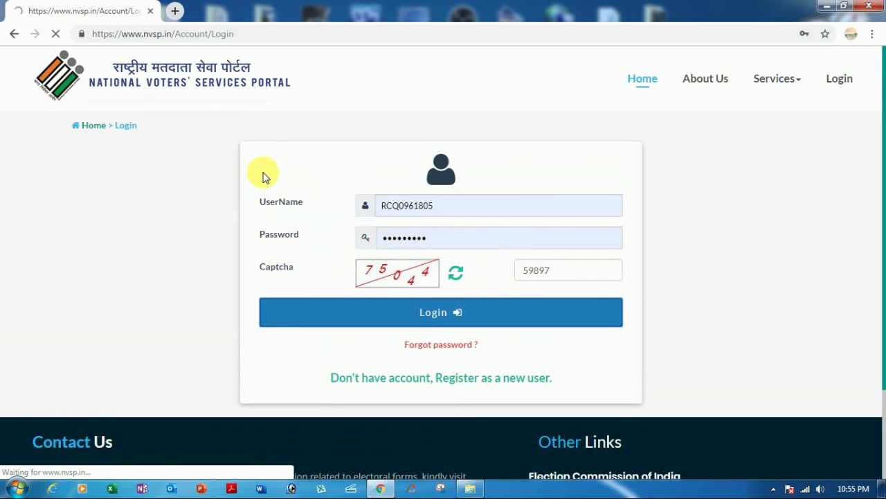
{"action": "scroll", "coordinate": [642, 240], "scroll_direction": "down", "scroll_amount": 2}
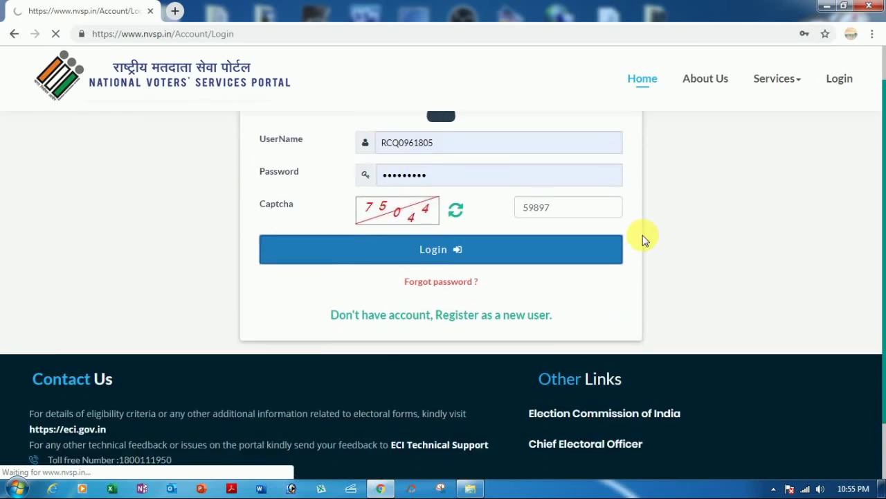
{"action": "scroll", "coordinate": [643, 235], "scroll_direction": "up", "scroll_amount": 2}
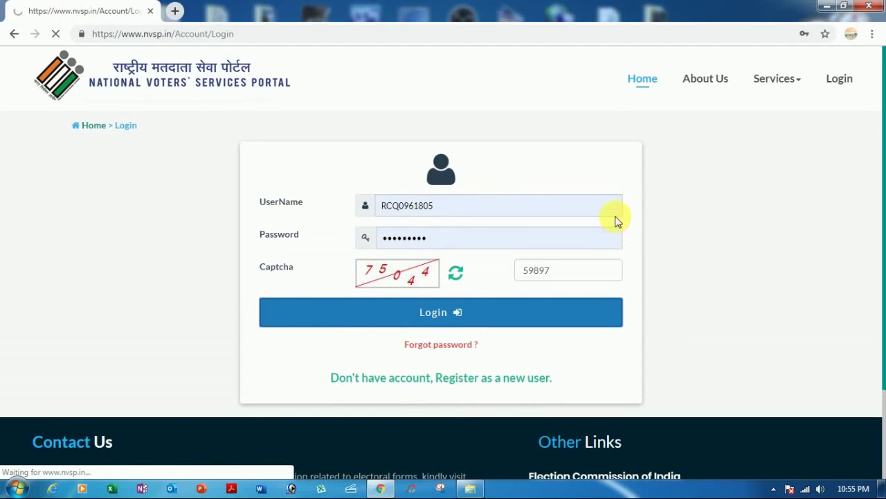
{"action": "scroll", "coordinate": [623, 220], "scroll_direction": "down", "scroll_amount": 2}
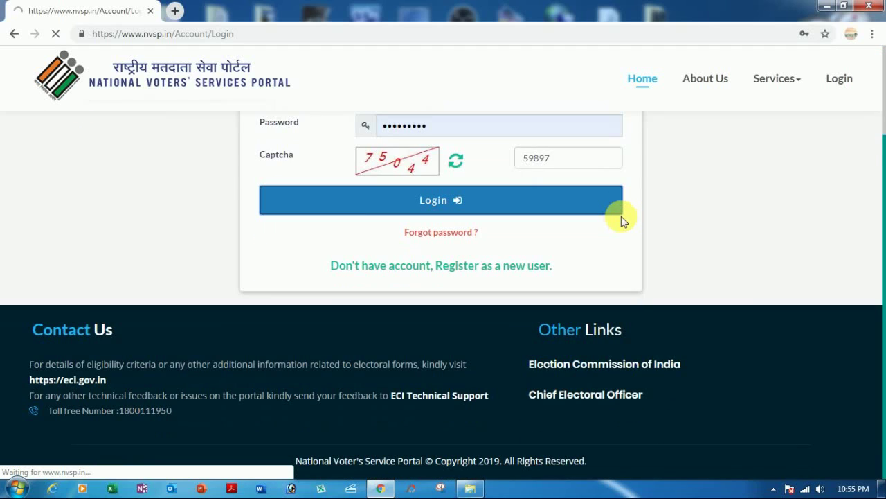
{"action": "scroll", "coordinate": [621, 216], "scroll_direction": "up", "scroll_amount": 2}
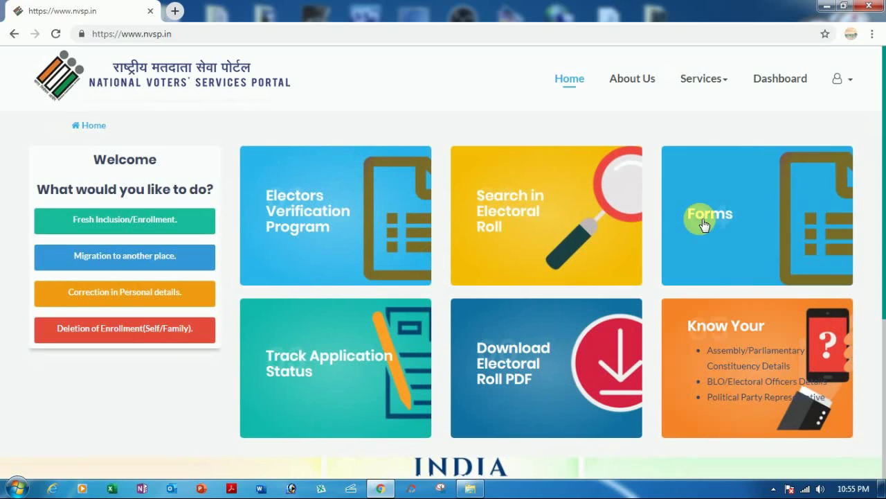
Step: Open EVP Home from the Electors Verification Program tile to see its four verification activities
{"action": "left_click", "coordinate": [844, 80]}
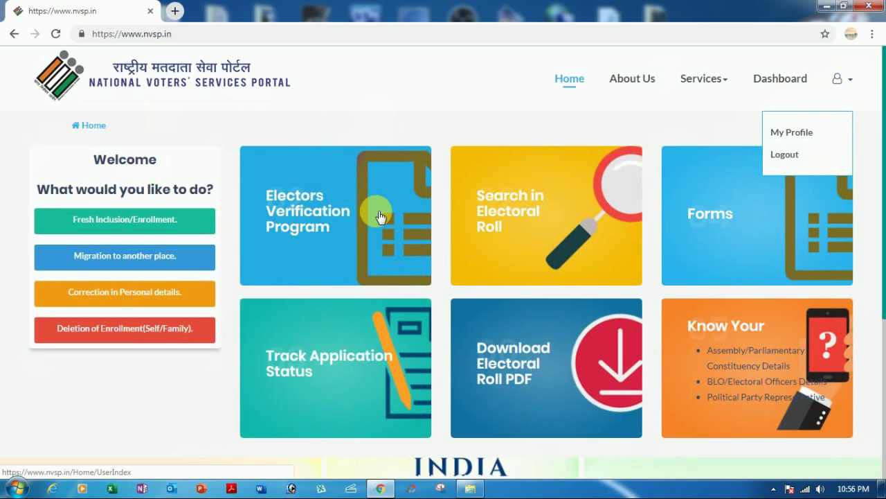
{"action": "left_click", "coordinate": [285, 221]}
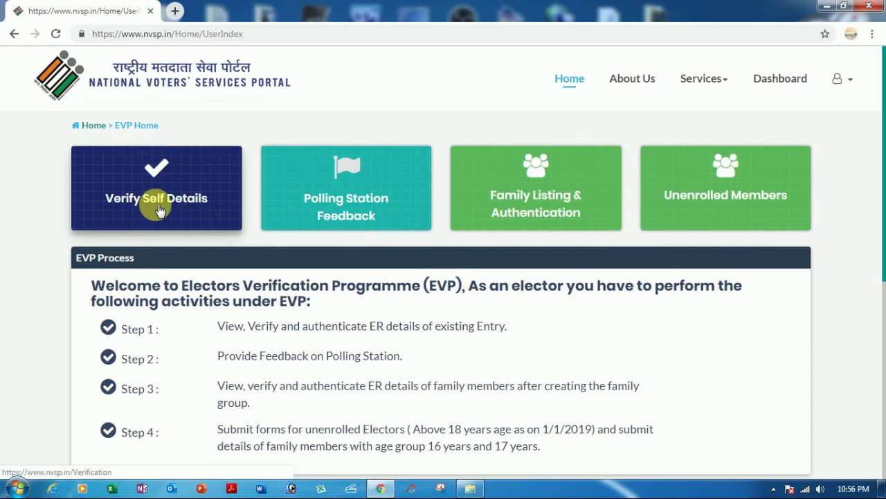
{"action": "left_click", "coordinate": [175, 200]}
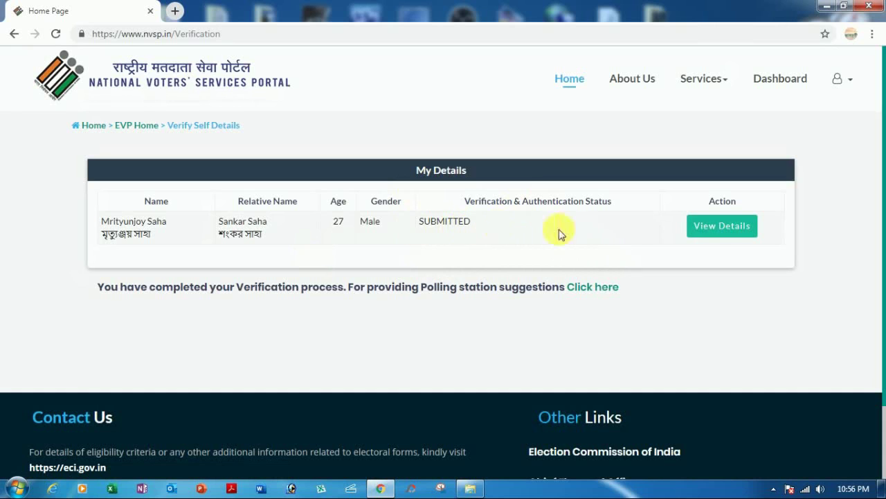
{"action": "left_click", "coordinate": [715, 239]}
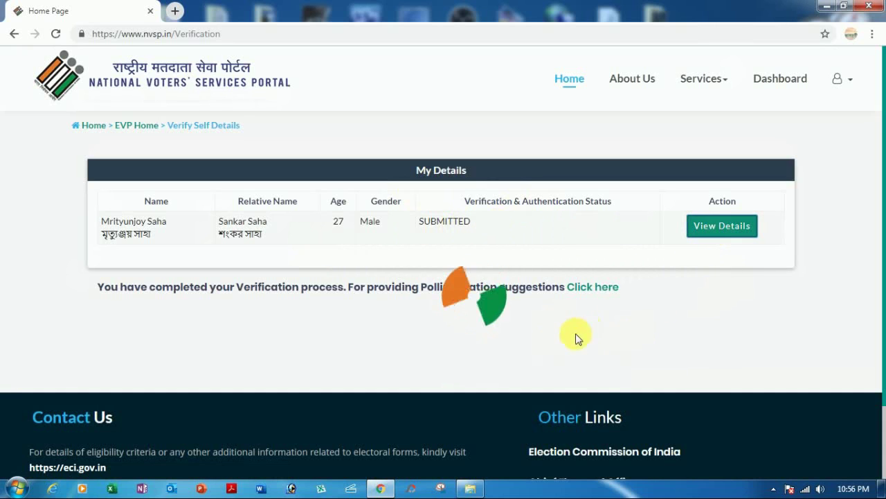
{"action": "scroll", "coordinate": [533, 258], "scroll_direction": "down", "scroll_amount": 2}
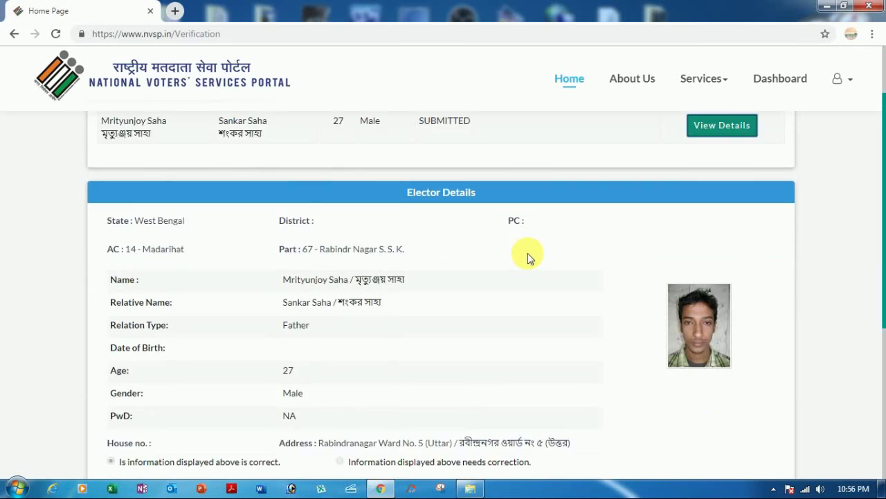
{"action": "scroll", "coordinate": [429, 237], "scroll_direction": "down", "scroll_amount": 4}
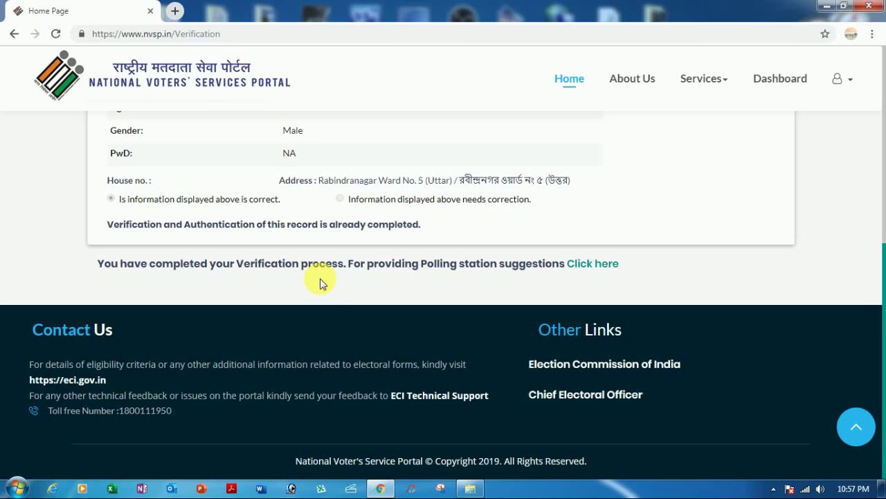
{"action": "scroll", "coordinate": [592, 248], "scroll_direction": "up", "scroll_amount": 5}
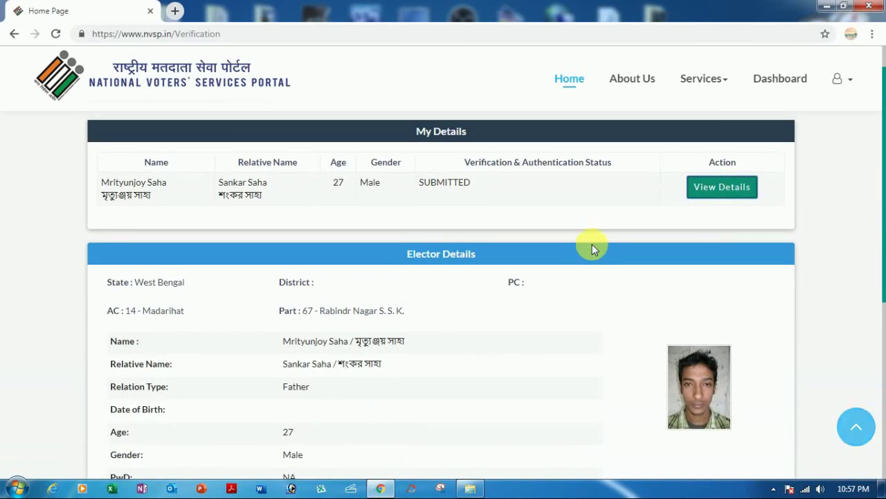
{"action": "scroll", "coordinate": [592, 248], "scroll_direction": "up", "scroll_amount": 1}
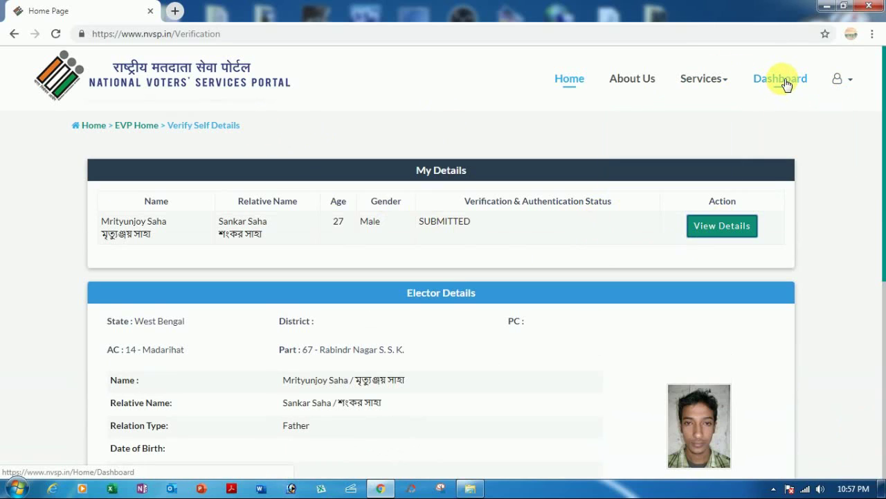
Step: Go Home, enter Electors Verification Program, and open Polling Station Feedback to view the station details
{"action": "left_click", "coordinate": [565, 83]}
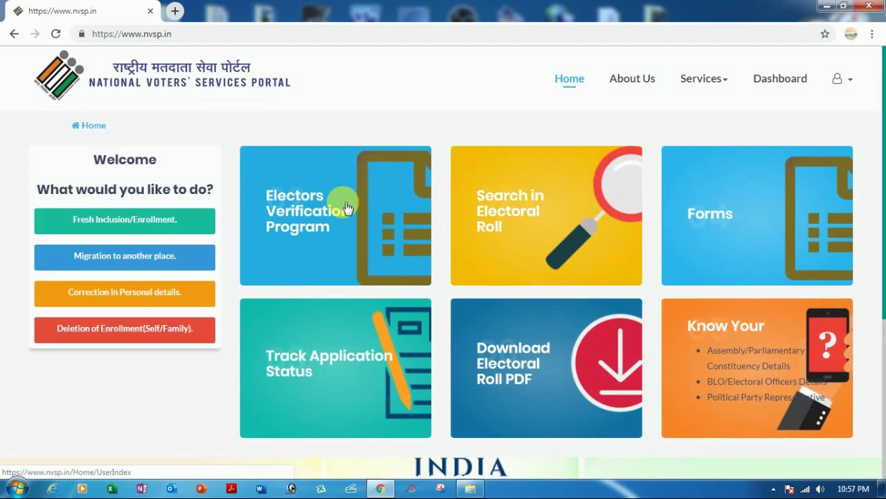
{"action": "left_click", "coordinate": [547, 225]}
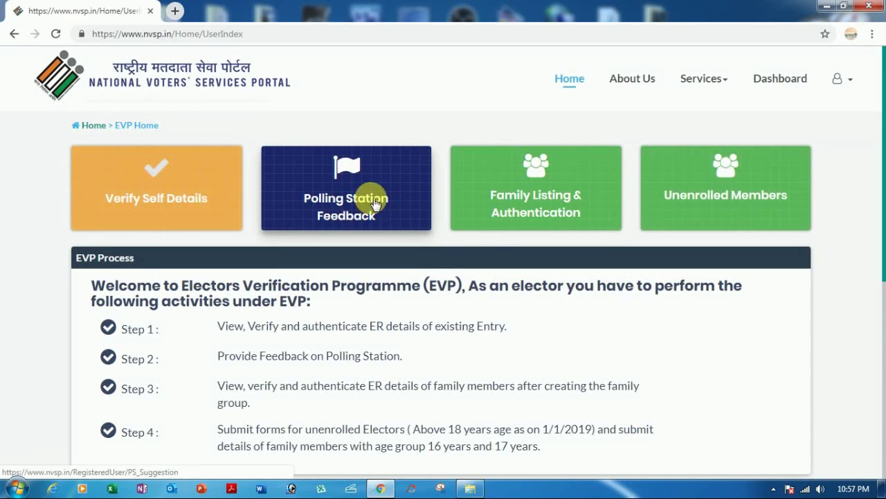
{"action": "left_click", "coordinate": [348, 227]}
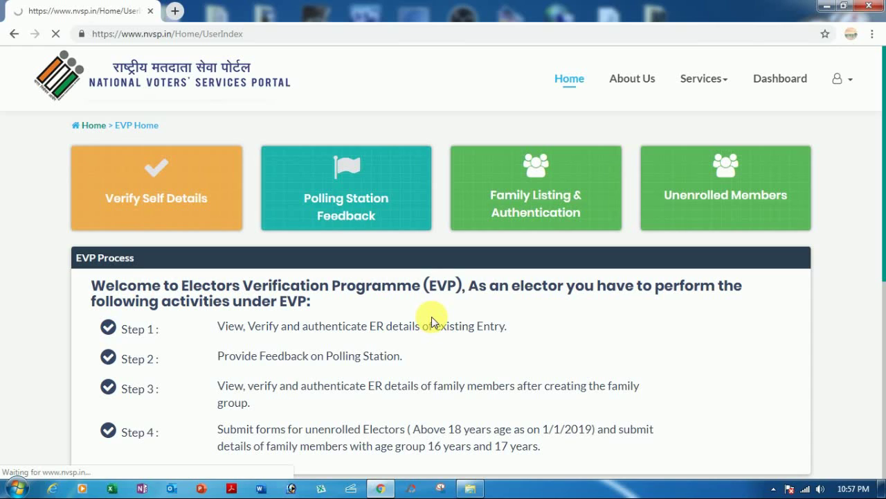
{"action": "scroll", "coordinate": [311, 346], "scroll_direction": "down", "scroll_amount": 1}
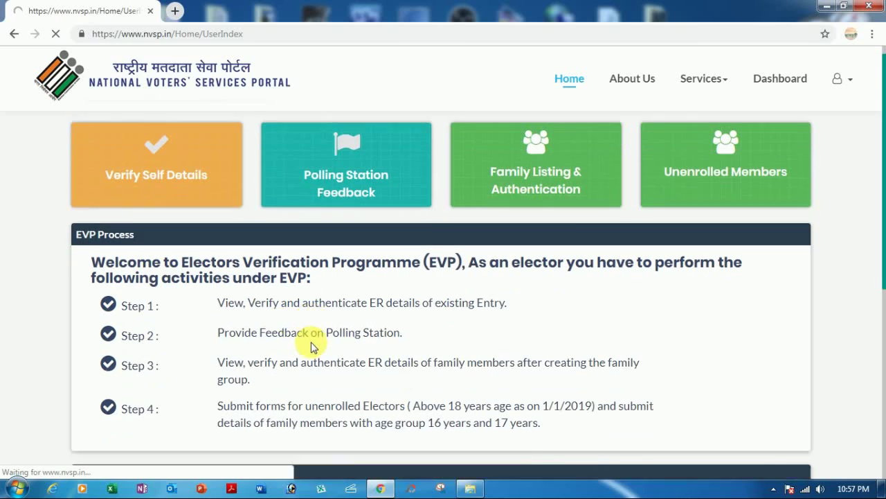
{"action": "scroll", "coordinate": [311, 342], "scroll_direction": "down", "scroll_amount": 2}
{"action": "scroll", "coordinate": [311, 343], "scroll_direction": "up", "scroll_amount": 1}
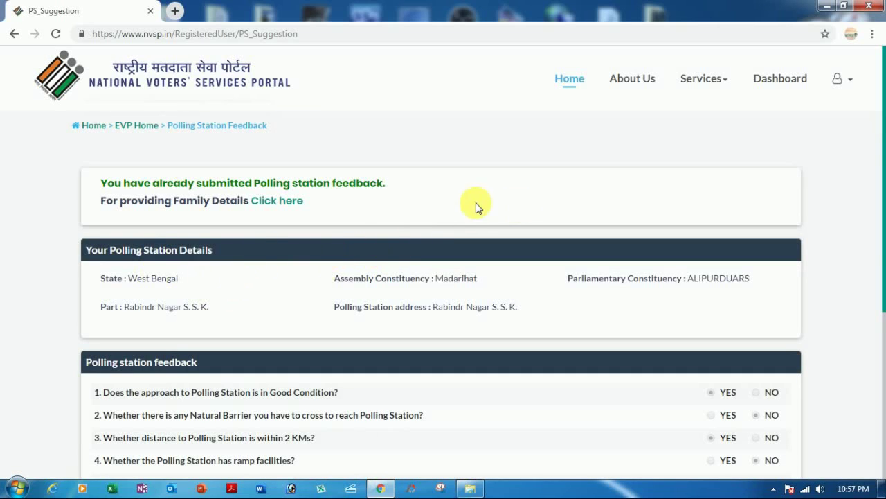
Step: Mark NO for the ramp facilities question (Q4) and YES for building condition (Q5)
{"action": "scroll", "coordinate": [493, 238], "scroll_direction": "down", "scroll_amount": 2}
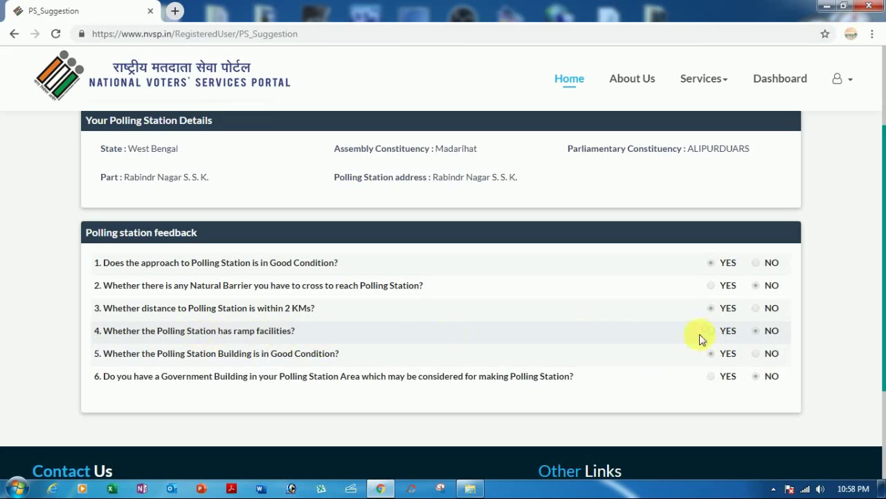
{"action": "left_click", "coordinate": [766, 336]}
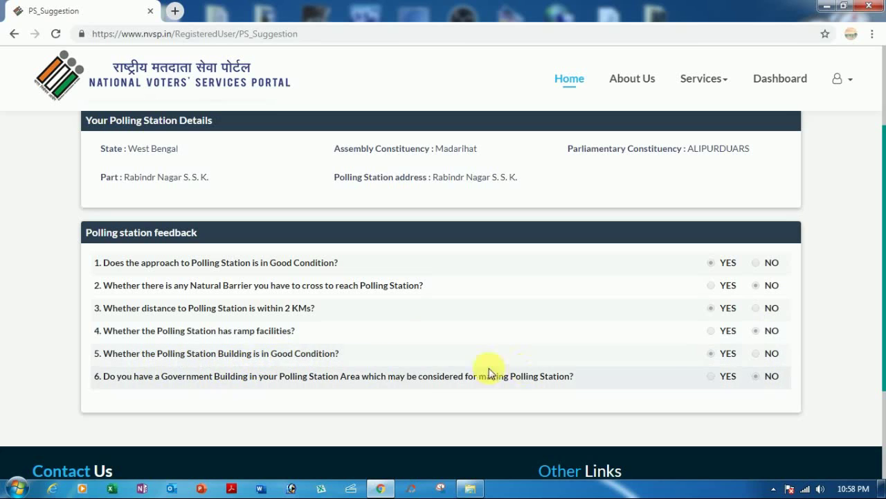
{"action": "left_click", "coordinate": [724, 356]}
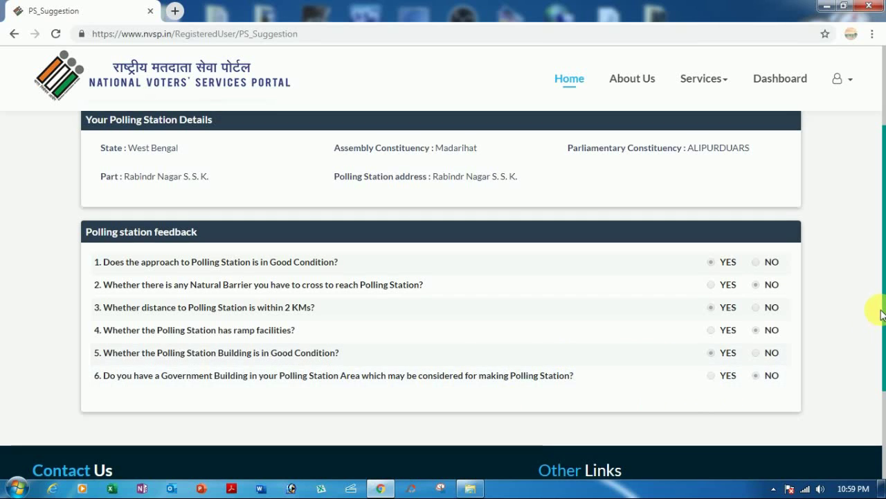
Step: Follow the 'Click here' link to the Family Details listing
{"action": "scroll", "coordinate": [841, 298], "scroll_direction": "down", "scroll_amount": 2}
{"action": "scroll", "coordinate": [838, 284], "scroll_direction": "up", "scroll_amount": 4}
{"action": "scroll", "coordinate": [519, 271], "scroll_direction": "down", "scroll_amount": 1}
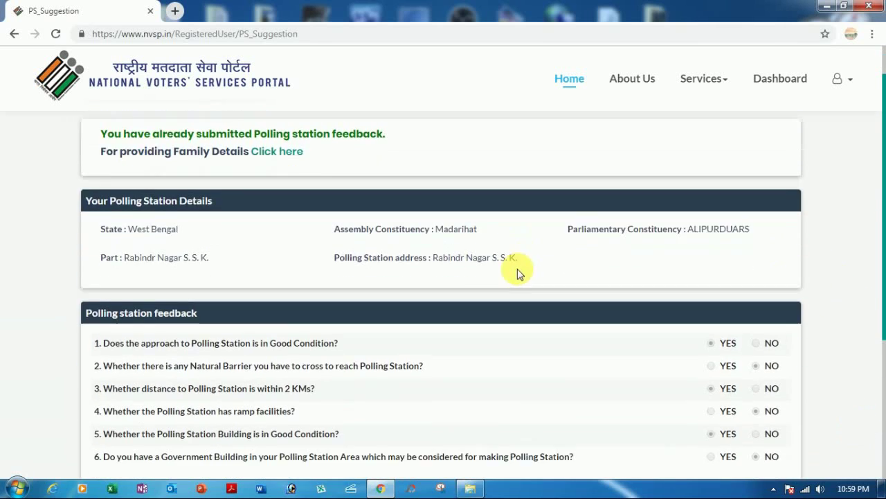
{"action": "scroll", "coordinate": [518, 271], "scroll_direction": "up", "scroll_amount": 2}
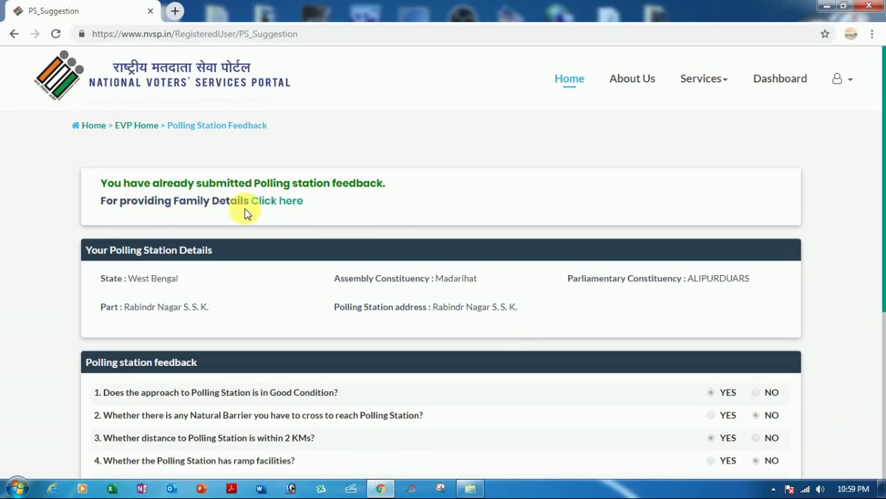
{"action": "left_click", "coordinate": [277, 201]}
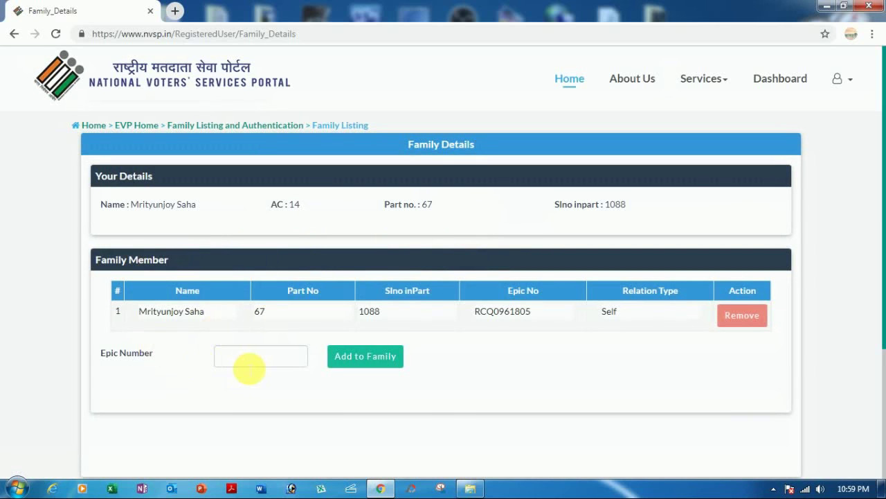
Step: Enter the sister's EPIC number and look up her elector details
{"action": "left_click", "coordinate": [264, 361]}
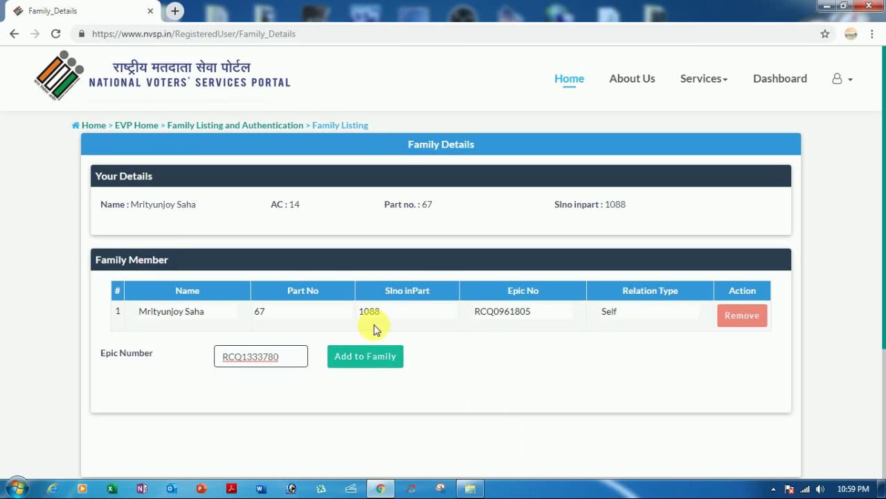
{"action": "left_click", "coordinate": [379, 361]}
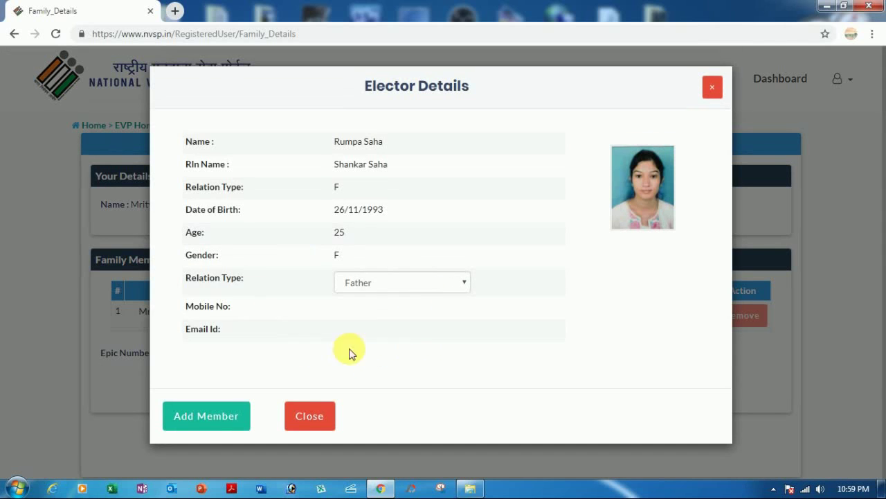
Step: Add the elector as a family member with relation Sister, Not Staying with you, Shifted
{"action": "left_click", "coordinate": [369, 282]}
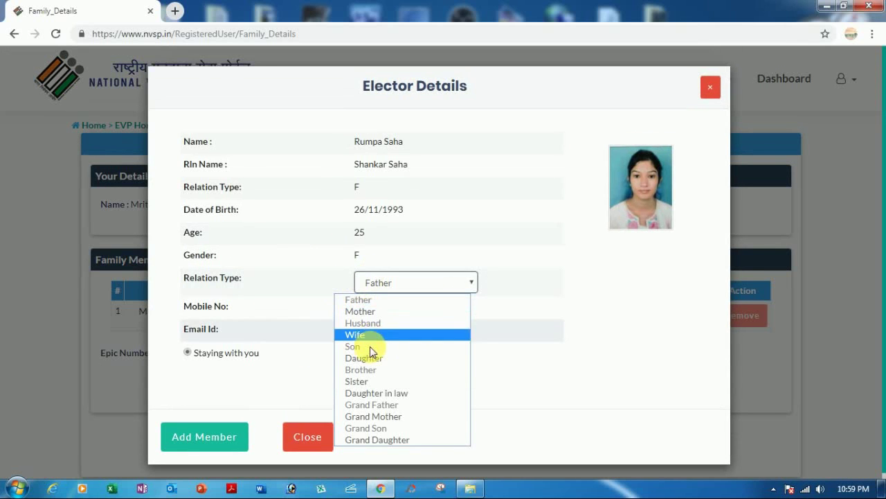
{"action": "left_click", "coordinate": [376, 381]}
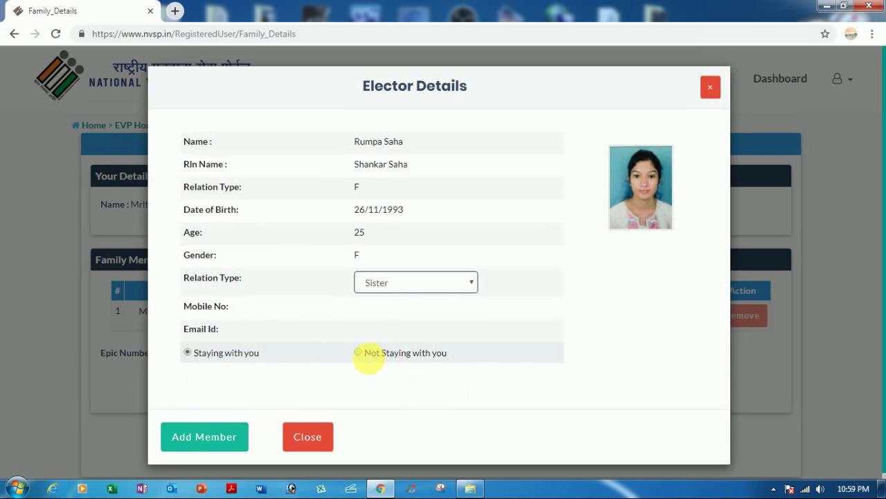
{"action": "left_click", "coordinate": [359, 354]}
{"action": "left_click", "coordinate": [244, 373]}
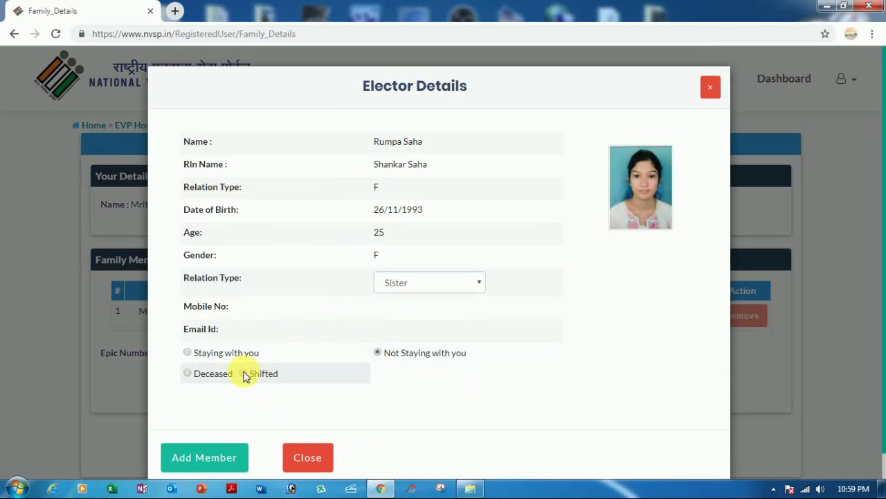
{"action": "left_click", "coordinate": [194, 454]}
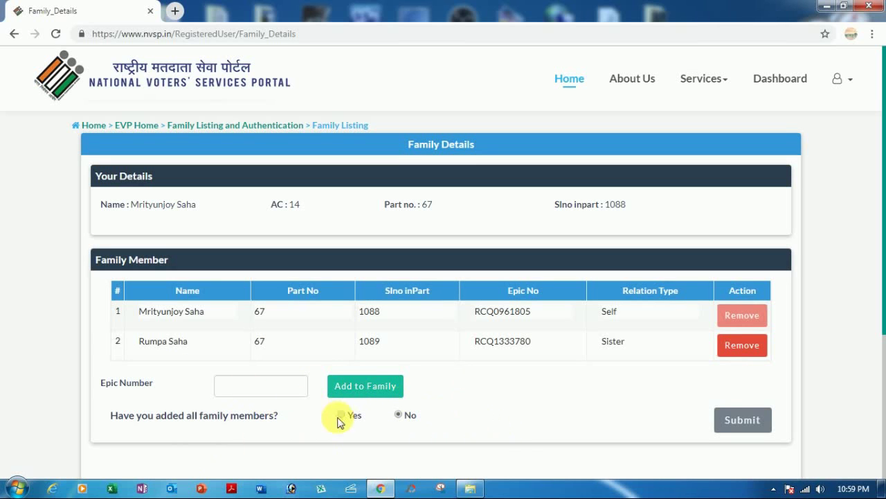
Step: Review the two-member family list (Self and Sister), then go back to the NVSP home page
{"action": "scroll", "coordinate": [792, 378], "scroll_direction": "down", "scroll_amount": 2}
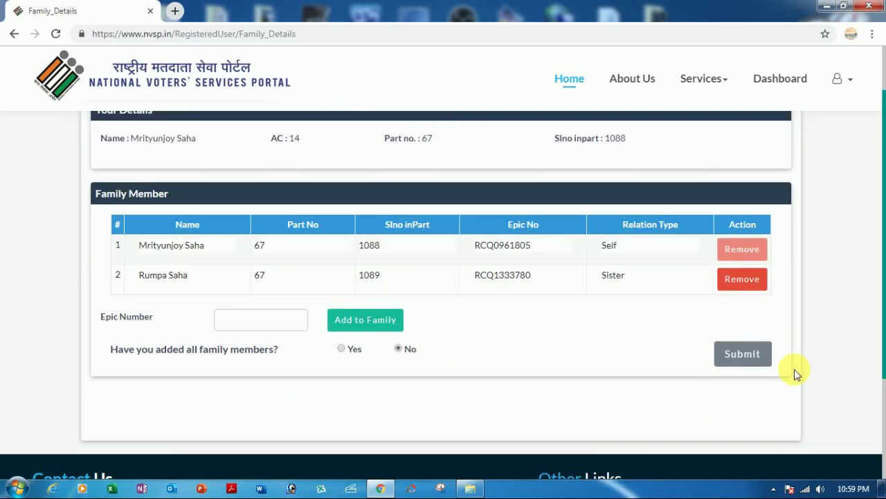
{"action": "scroll", "coordinate": [669, 350], "scroll_direction": "down", "scroll_amount": 1}
{"action": "scroll", "coordinate": [669, 354], "scroll_direction": "up", "scroll_amount": 3}
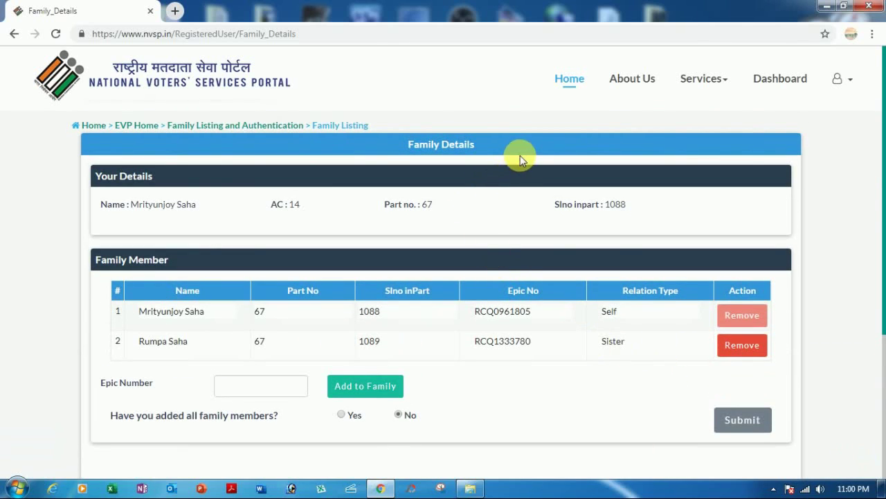
{"action": "left_click", "coordinate": [571, 81]}
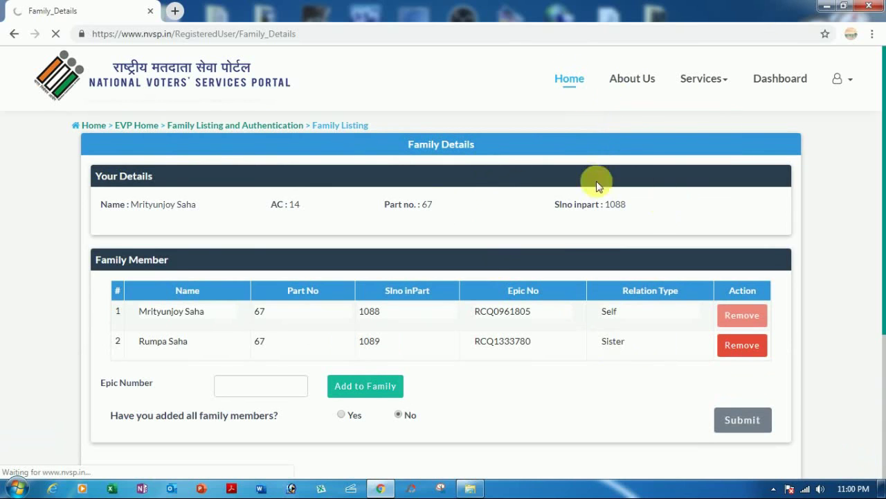